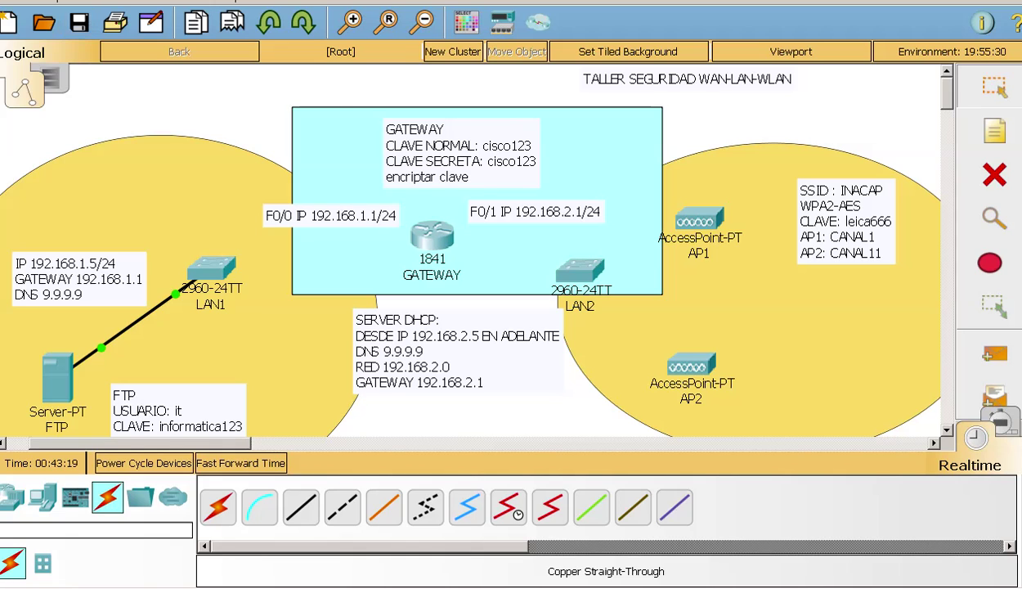
# - Examine AP1's Port 0 bandwidth and duplex options and its Port 1 wireless settings
pyautogui.click(704, 222)
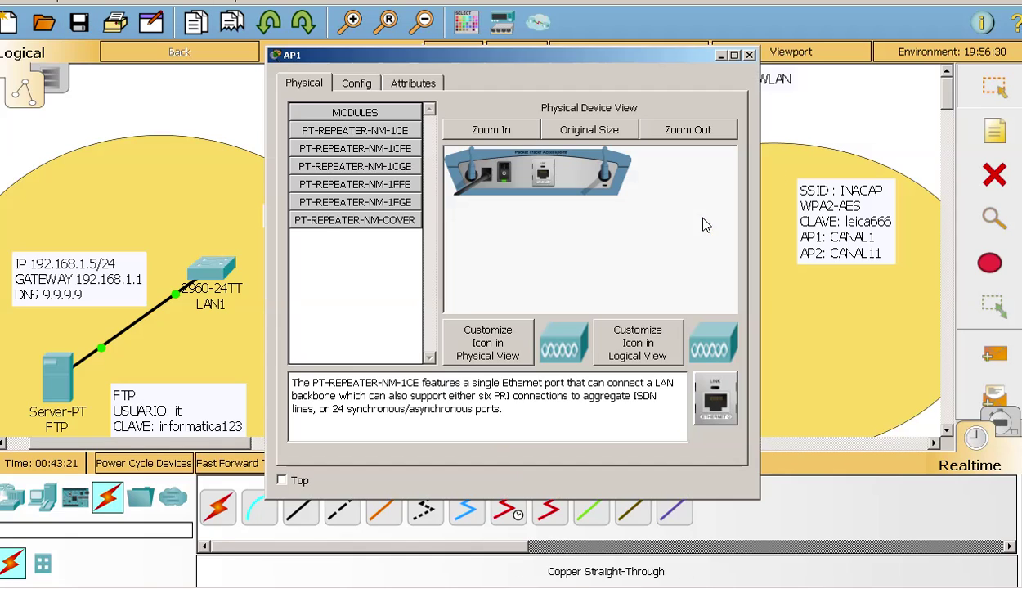
pyautogui.click(372, 83)
pyautogui.click(327, 166)
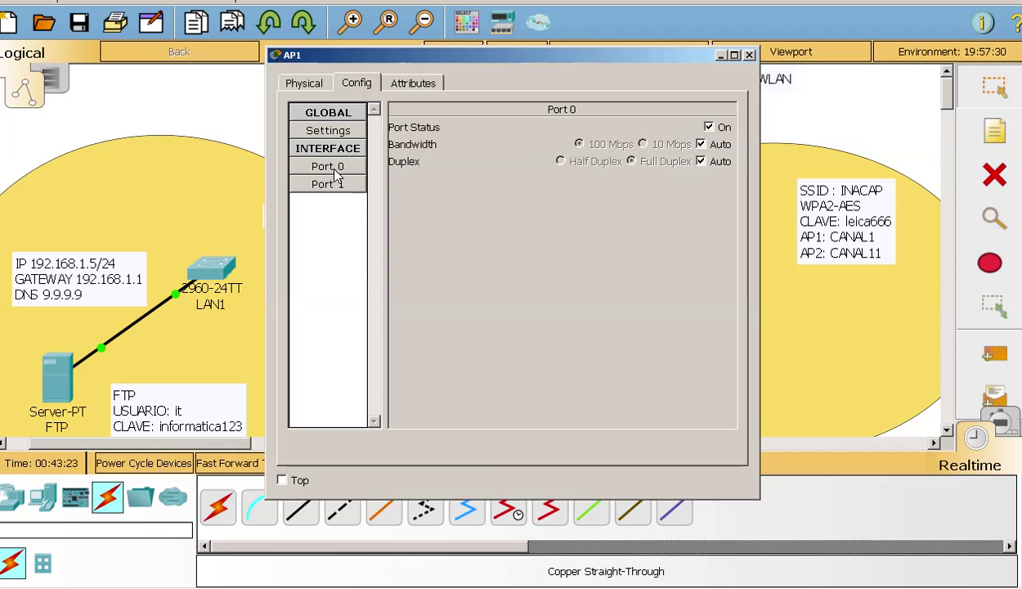
pyautogui.click(701, 144)
pyautogui.click(701, 161)
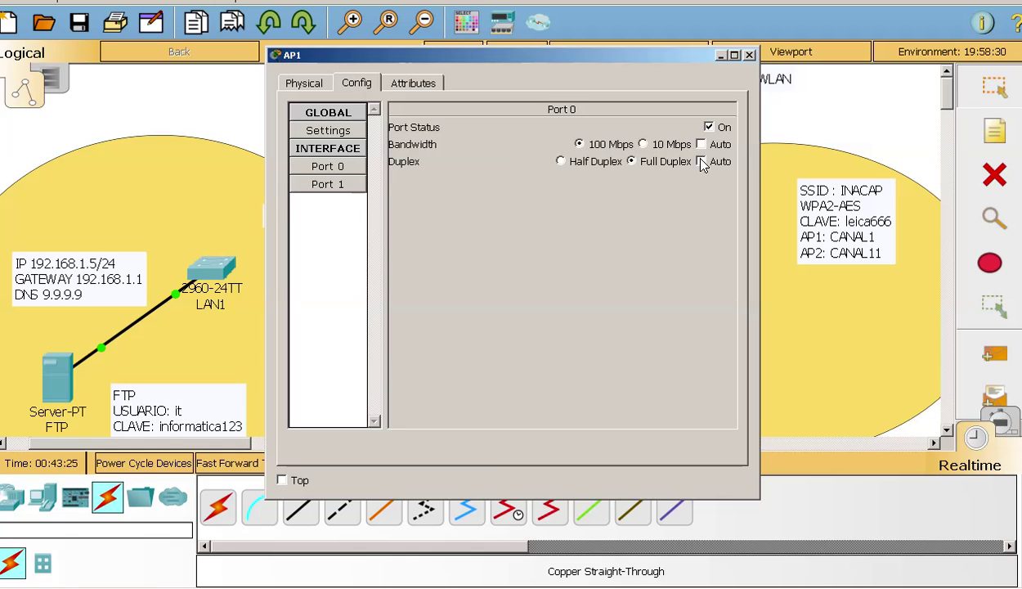
pyautogui.click(701, 144)
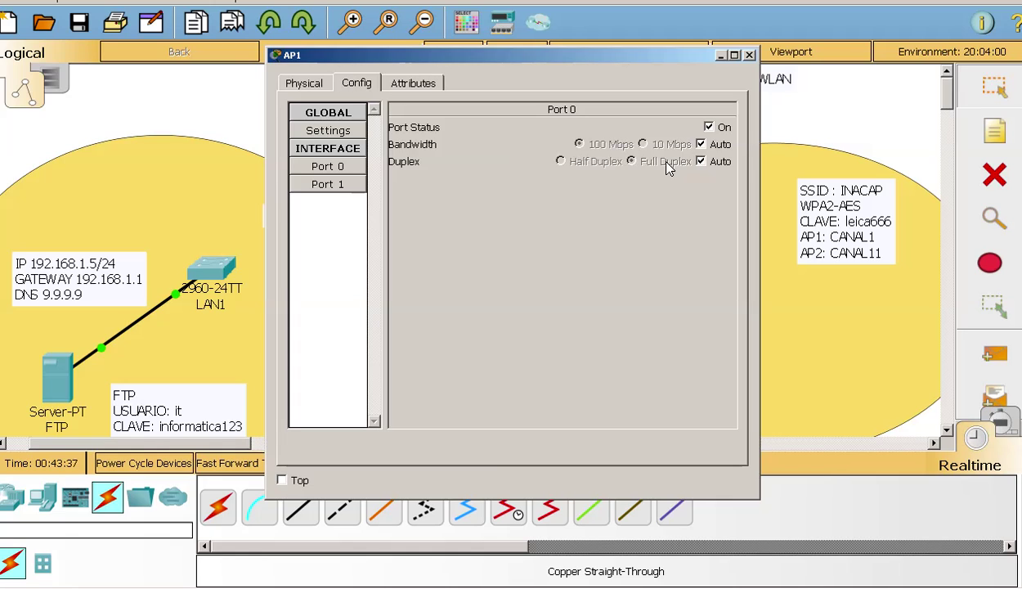
pyautogui.click(340, 184)
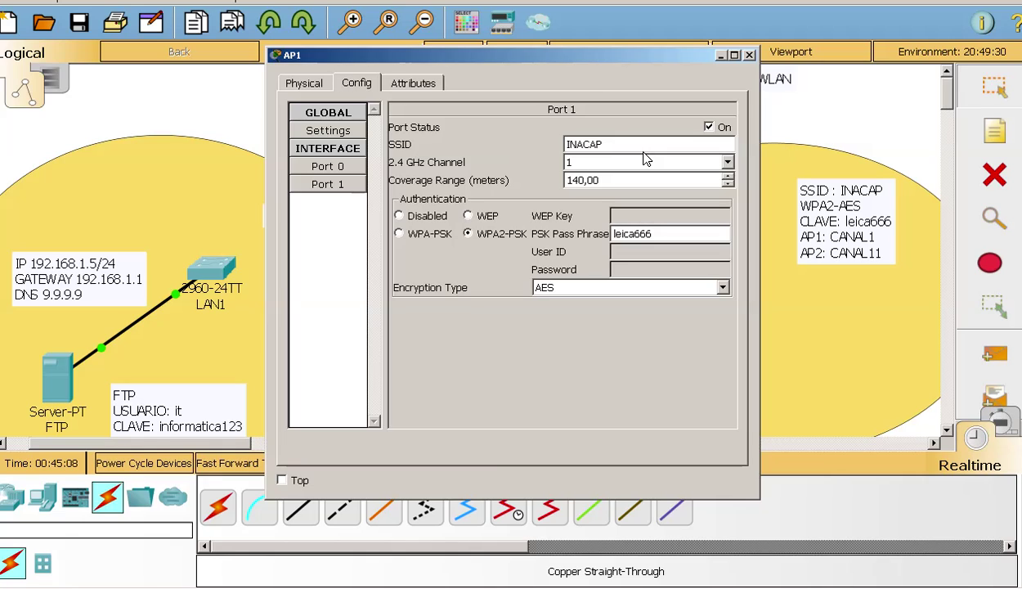
pyautogui.click(749, 55)
# - Review AP2's Port 0 link settings and the SSID, channel and WPA2-PSK authentication settings on its Port 1
pyautogui.click(694, 365)
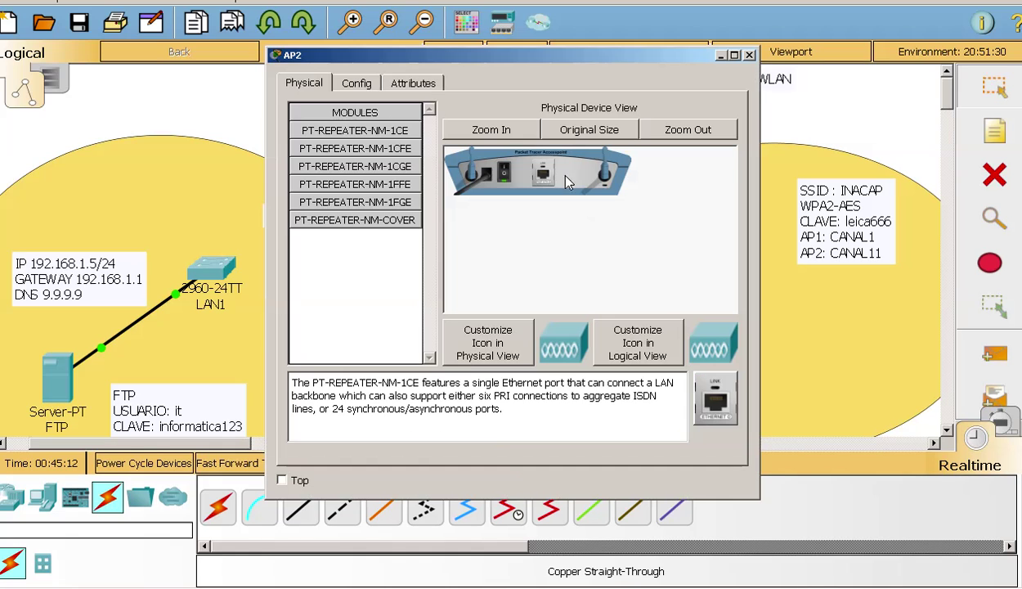
pyautogui.click(358, 81)
pyautogui.click(353, 169)
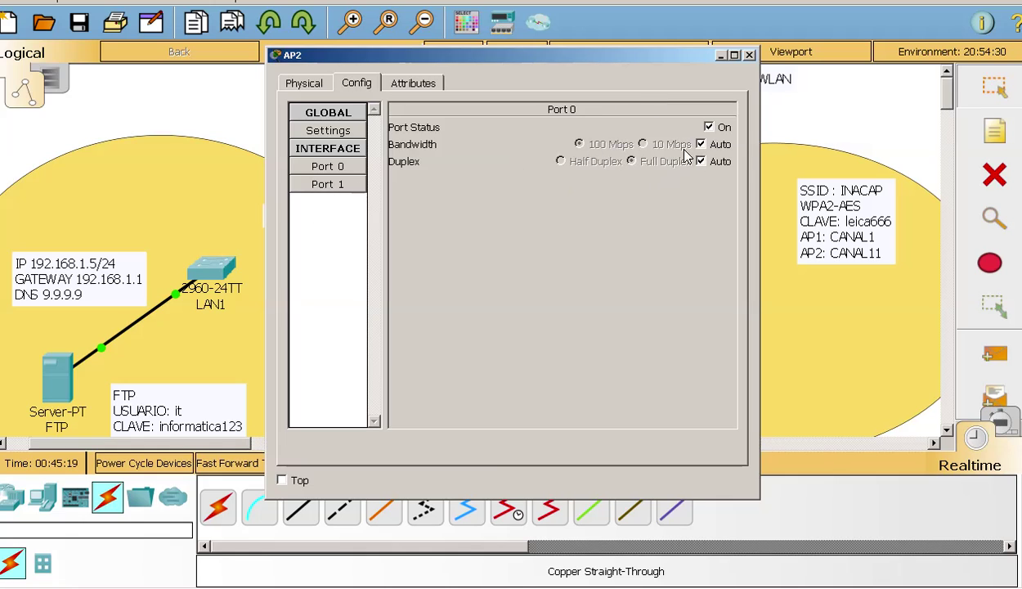
pyautogui.click(360, 185)
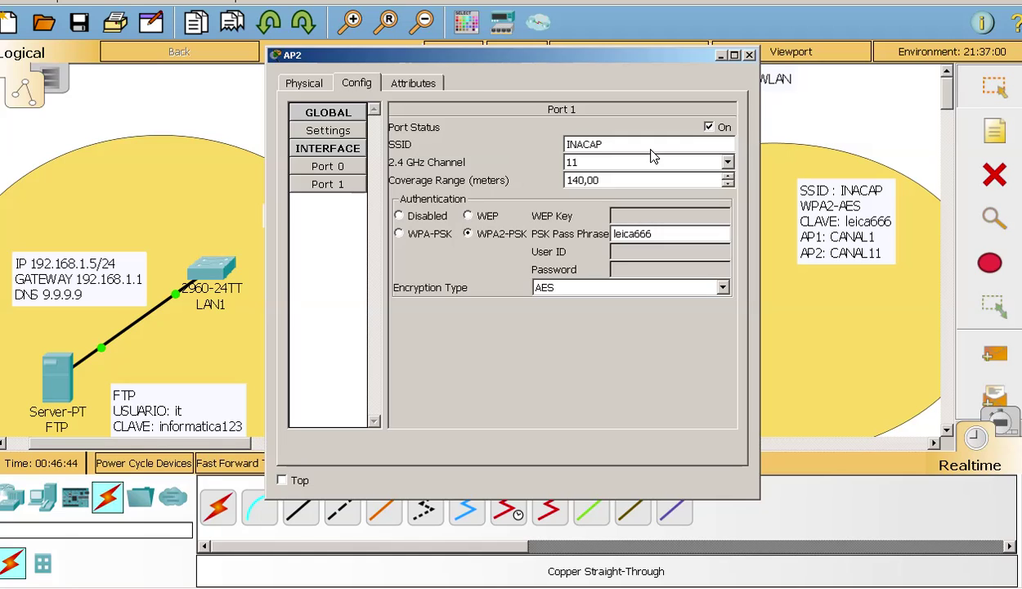
pyautogui.click(748, 55)
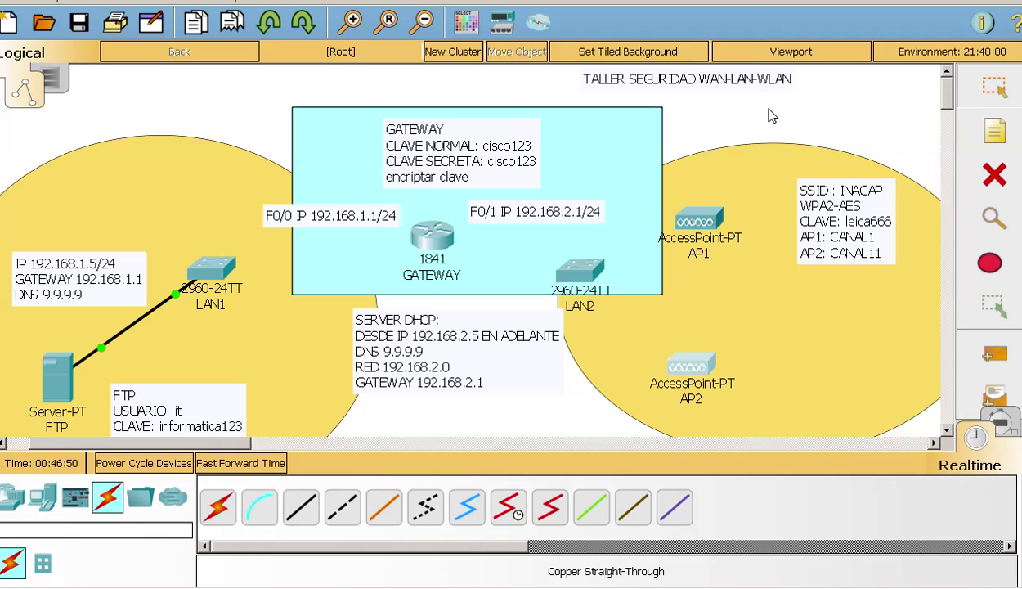
# - Move the LAN2 switch slightly up and connect AP1 to its FastEthernet0/23 port with a Copper Straight-Through cable
pyautogui.moveTo(571, 260); pyautogui.dragTo(582, 246)
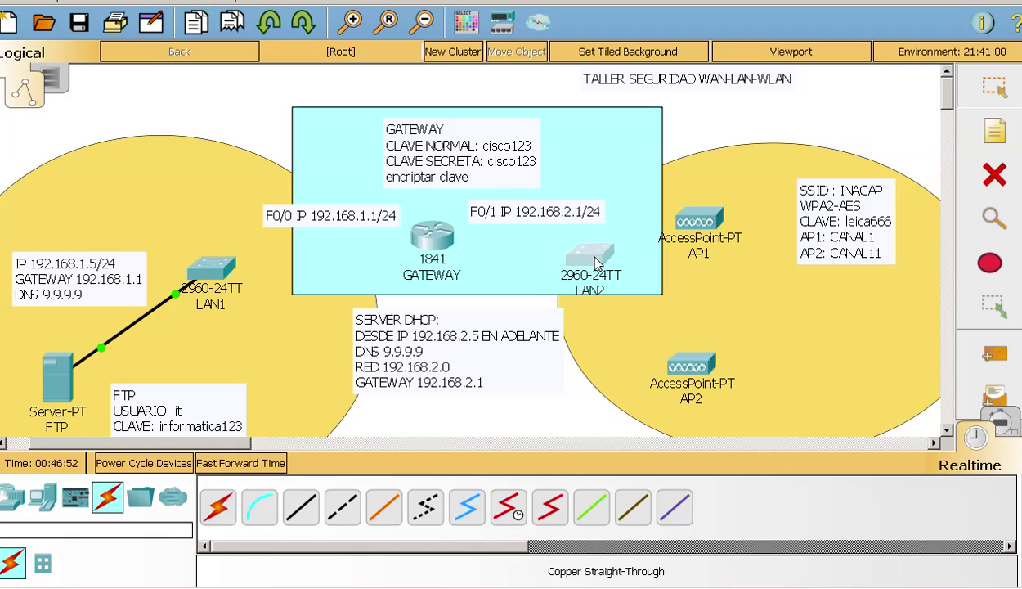
pyautogui.click(301, 507)
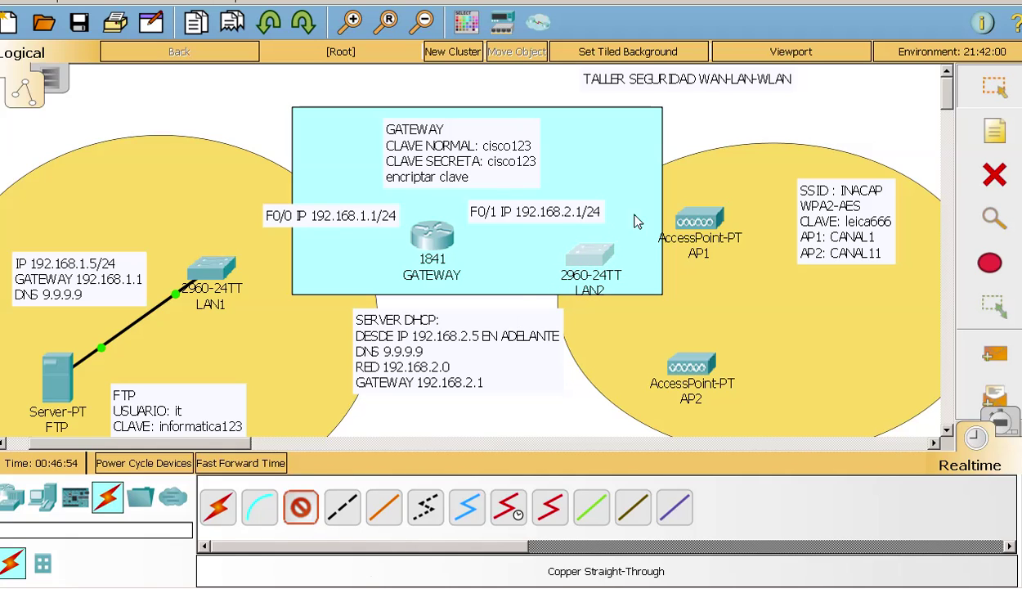
pyautogui.click(706, 225)
pyautogui.click(710, 228)
pyautogui.click(587, 254)
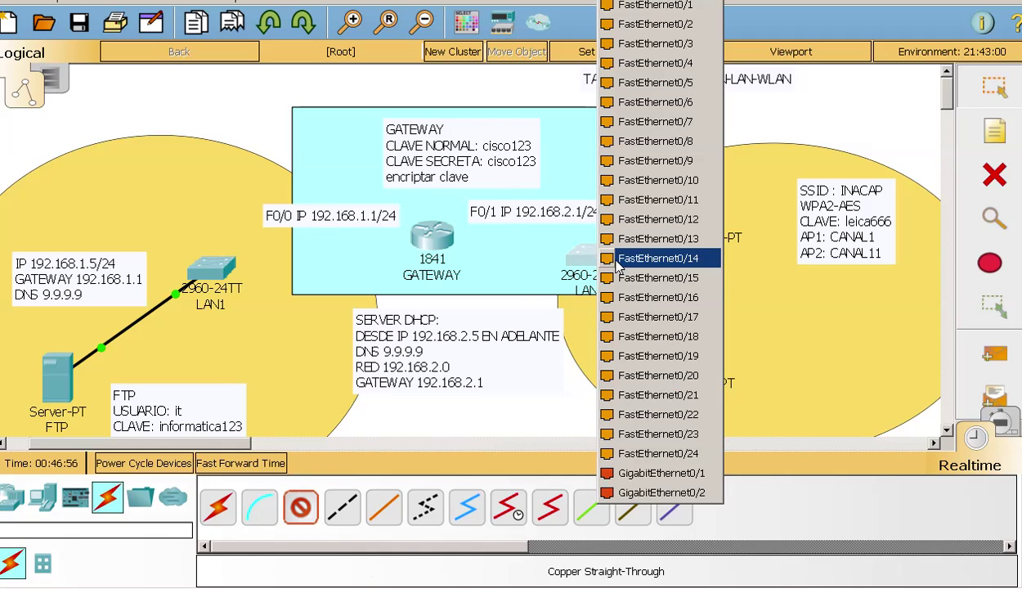
pyautogui.click(658, 434)
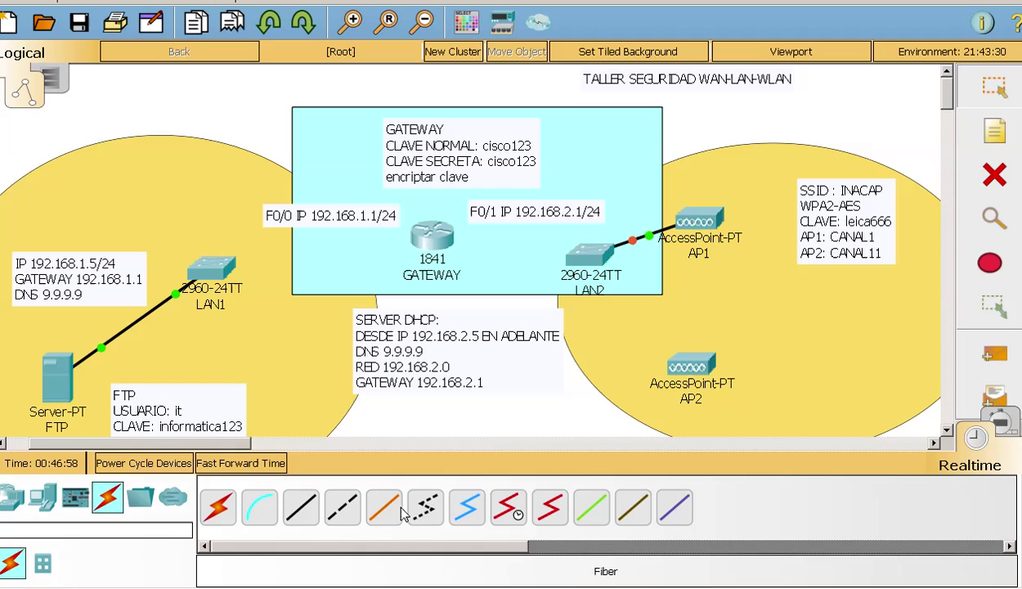
# - Connect AP2 to a free FastEthernet port on the LAN2 switch with a Copper Straight-Through cable and fast-forward the simulation time
pyautogui.click(301, 507)
pyautogui.click(707, 373)
pyautogui.click(710, 377)
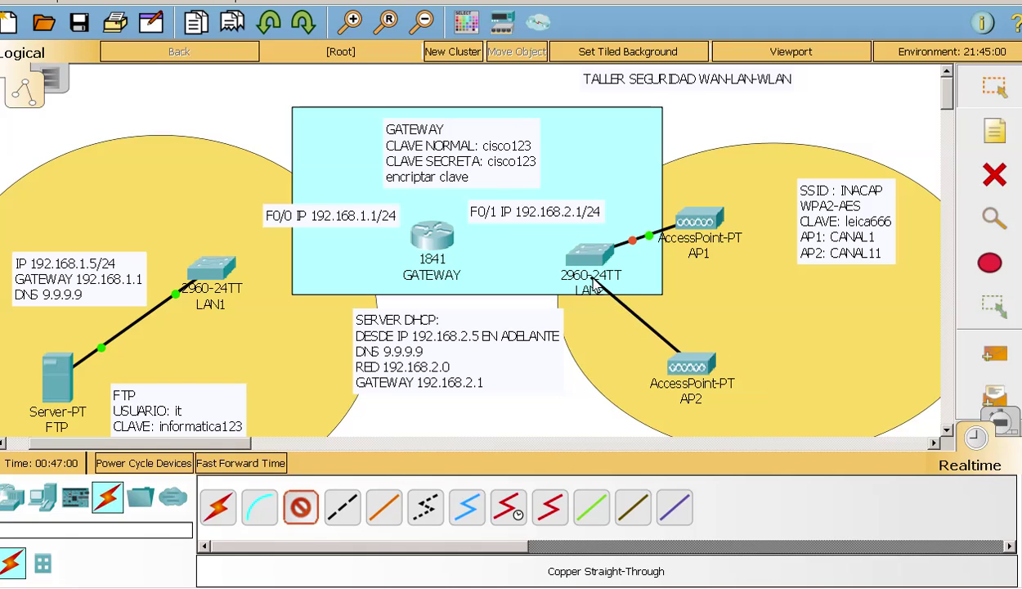
pyautogui.click(587, 253)
pyautogui.click(662, 414)
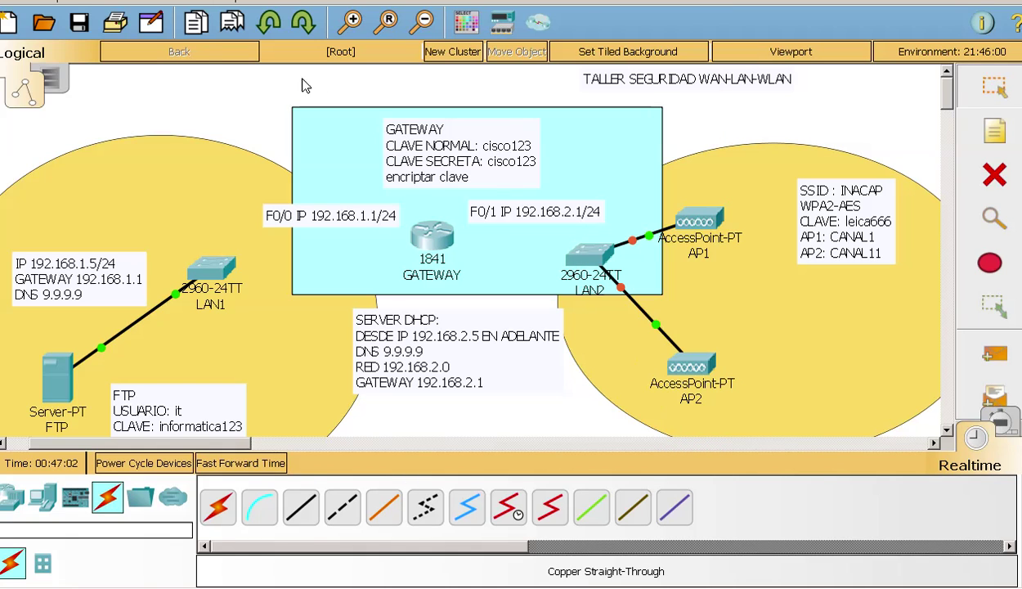
pyautogui.click(217, 464)
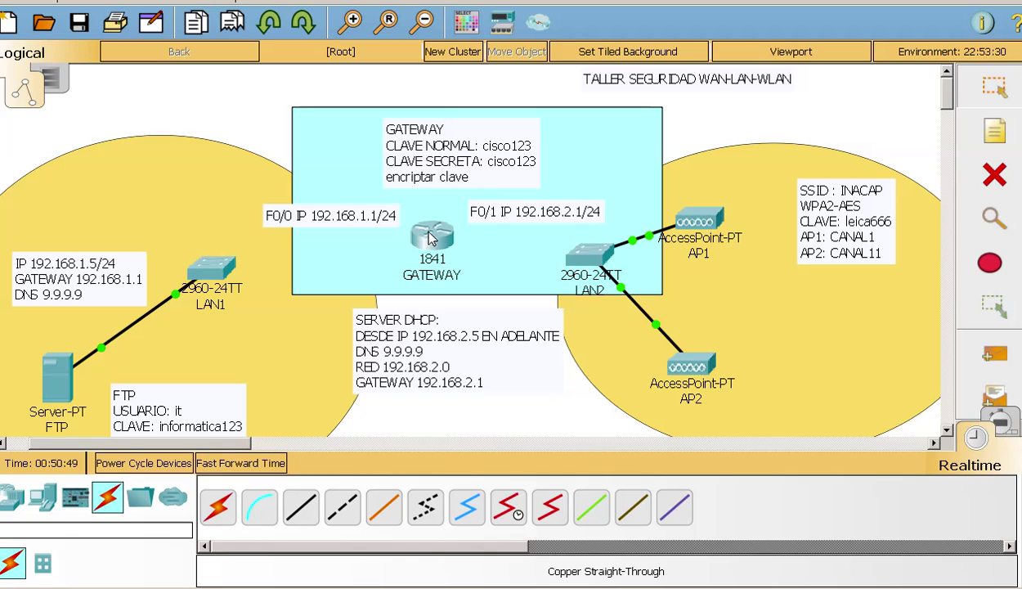
# - Open the GATEWAY router's command line and answer no to the initial configuration dialog
pyautogui.click(431, 237)
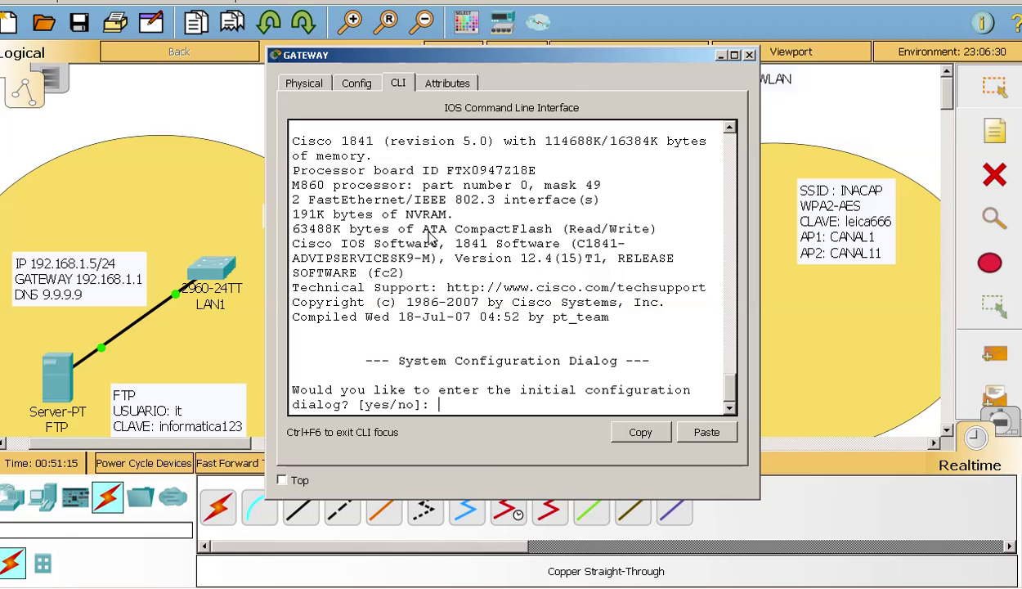
pyautogui.write('no')
pyautogui.press('Return')
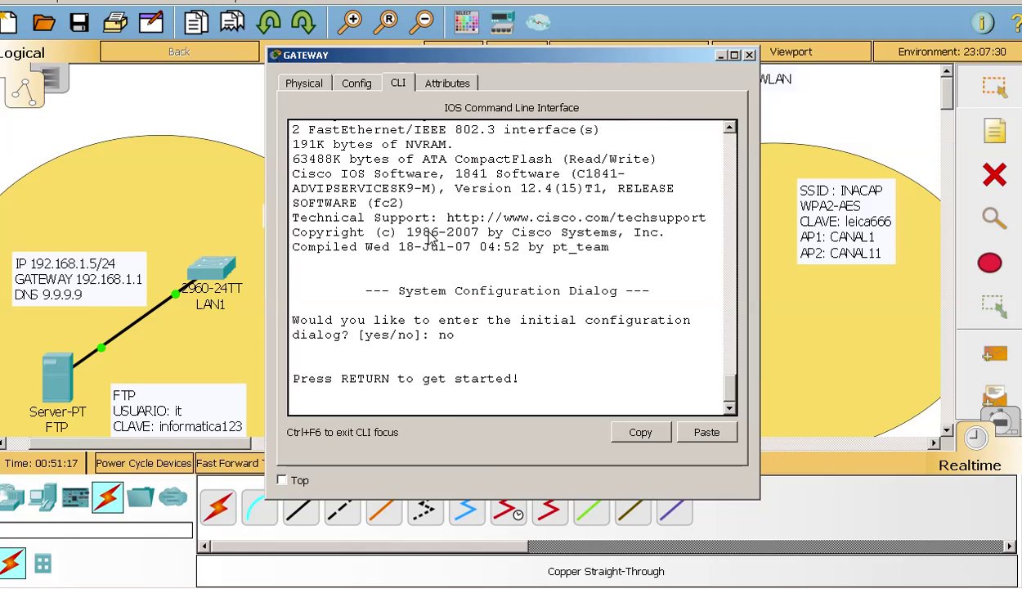
pyautogui.press('Return')
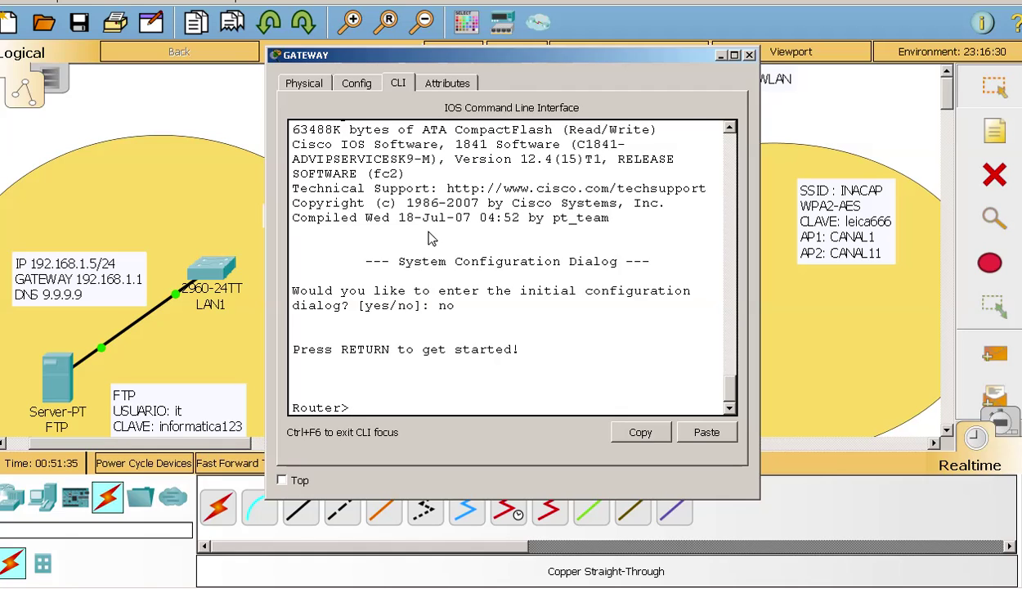
# - Enter privileged EXEC mode on the GATEWAY router with the enable command
pyautogui.write('enabl')
pyautogui.press('BackSpace')
pyautogui.press('BackSpace')
pyautogui.press('BackSpace')
pyautogui.press('BackSpace')
pyautogui.press('BackSpace')
pyautogui.write('ena')
pyautogui.press('Tab')
pyautogui.press('Return')
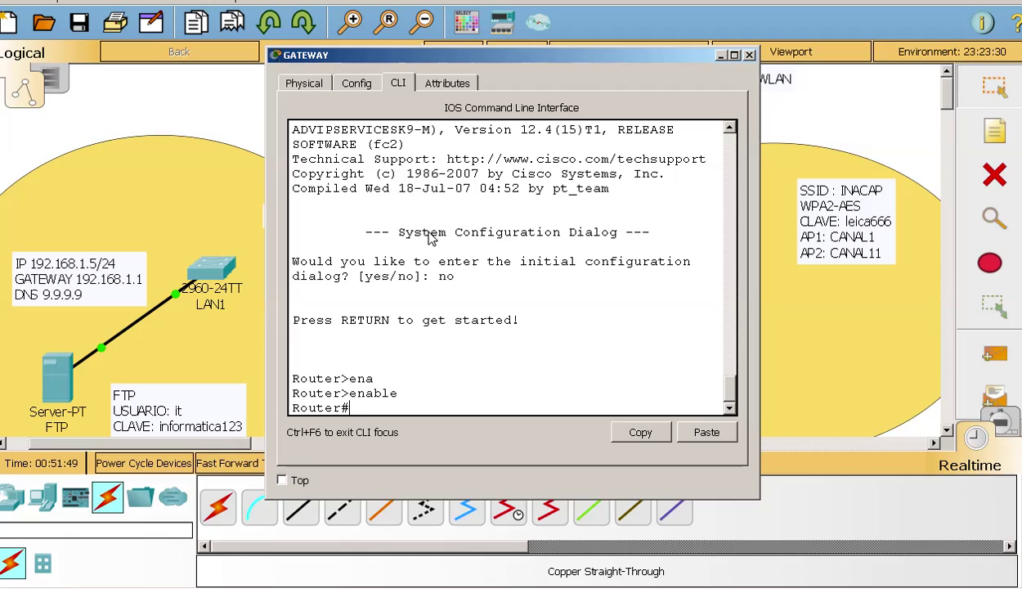
# - Enter global configuration mode on the router with configure terminal
pyautogui.write('con')
pyautogui.press('Tab')
pyautogui.write('f')
pyautogui.press('Tab')
pyautogui.write('terminal')
pyautogui.press('Tab')
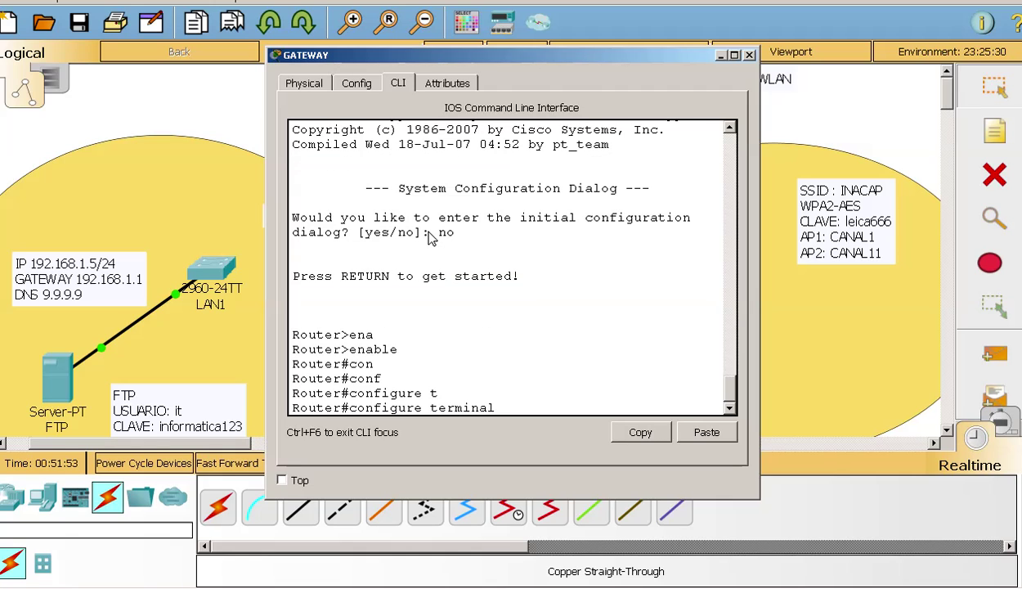
pyautogui.press('Return')
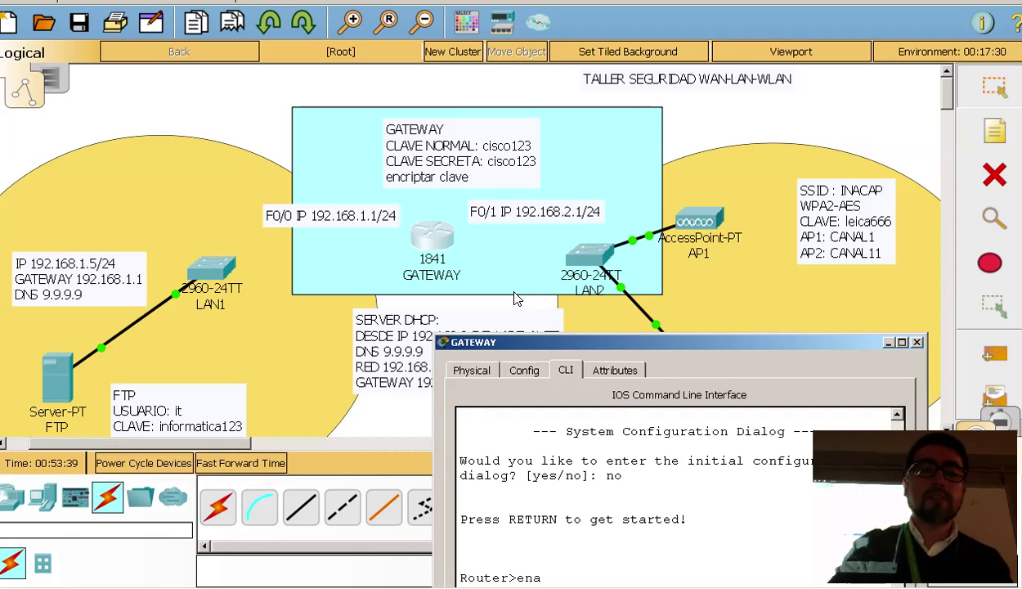
# - Move the router window clear of the webcam area and set the router's hostname to GATEWAY
pyautogui.moveTo(502, 353); pyautogui.dragTo(434, 72)
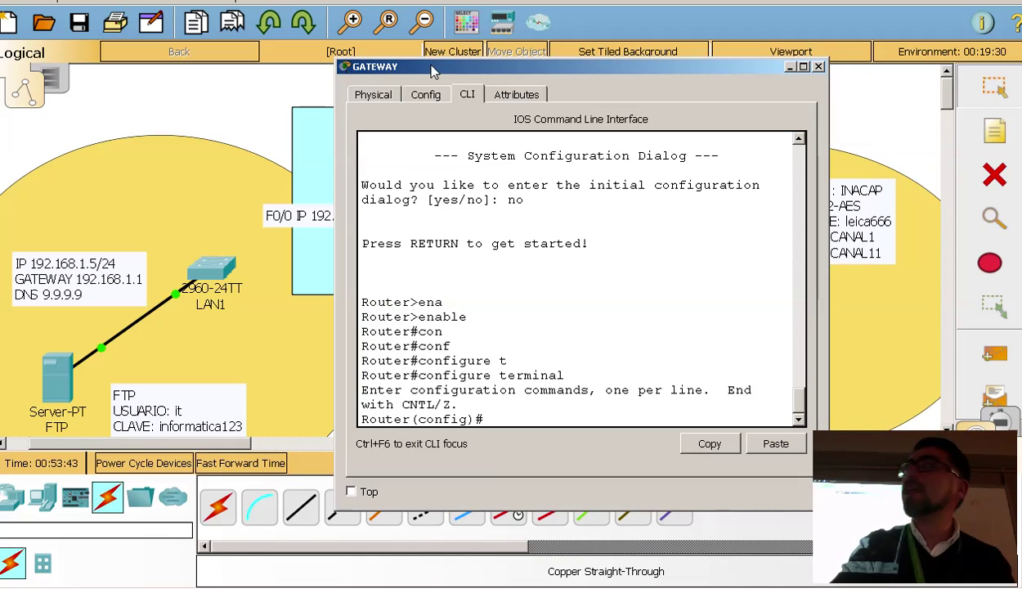
pyautogui.write('hos')
pyautogui.press('Tab')
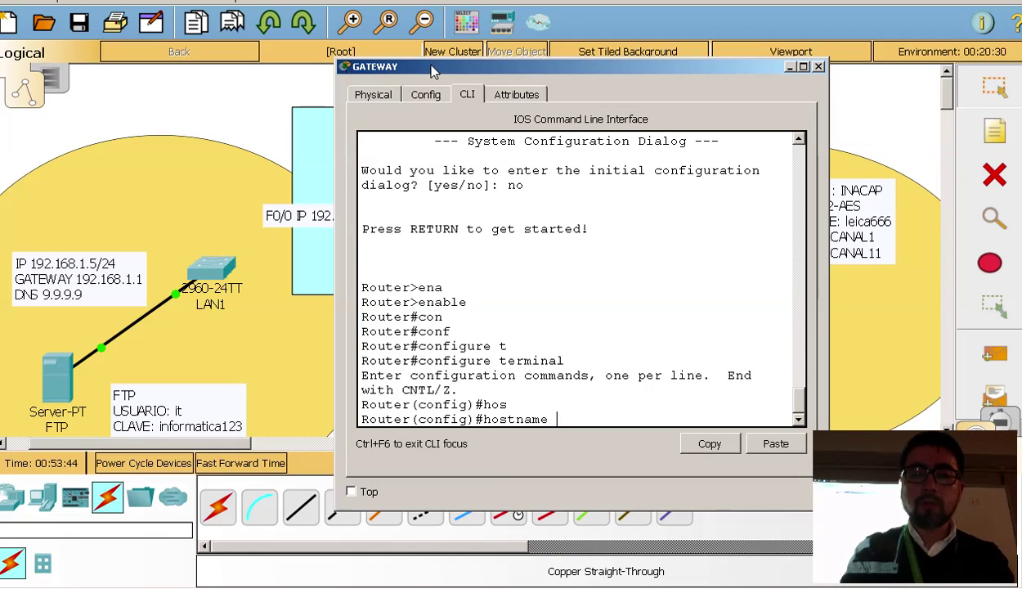
pyautogui.write('GATEWAY')
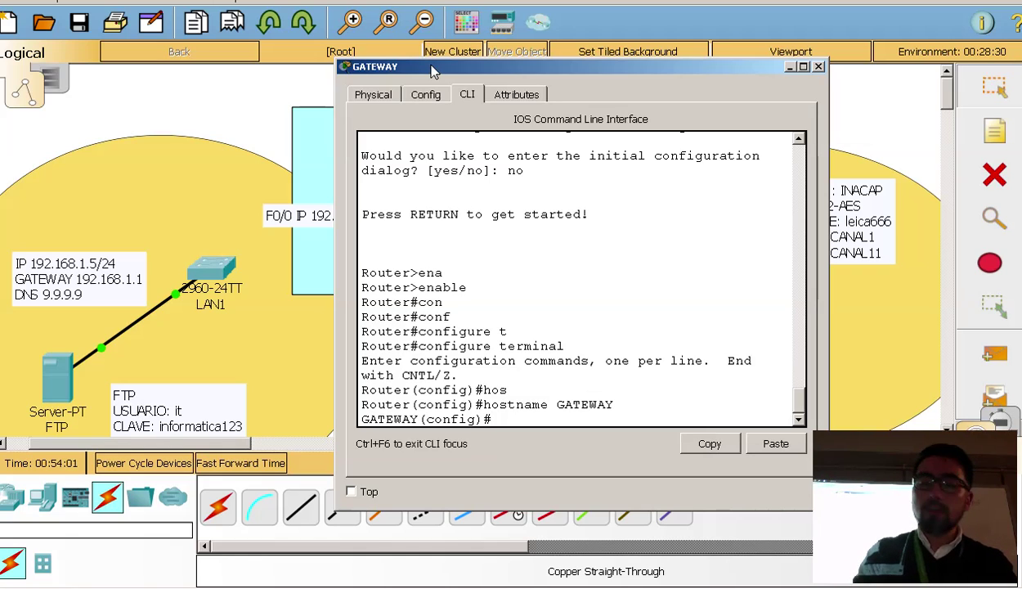
# - Save the running configuration to startup-config with do copy r s, accepting the default destination filename
pyautogui.write('do copy r')
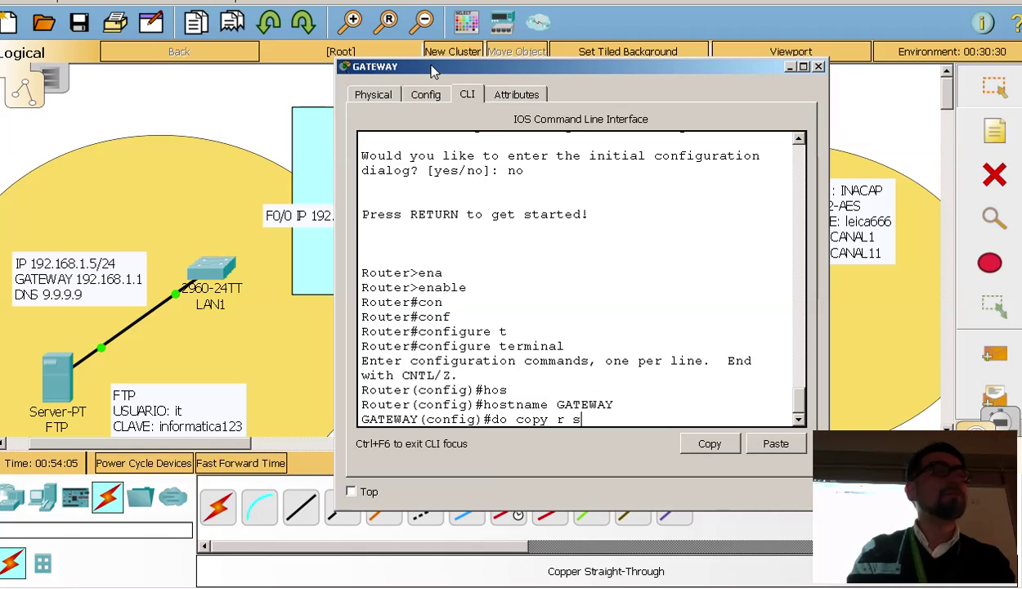
pyautogui.write(' s')
pyautogui.press('Return')
pyautogui.press('Return')
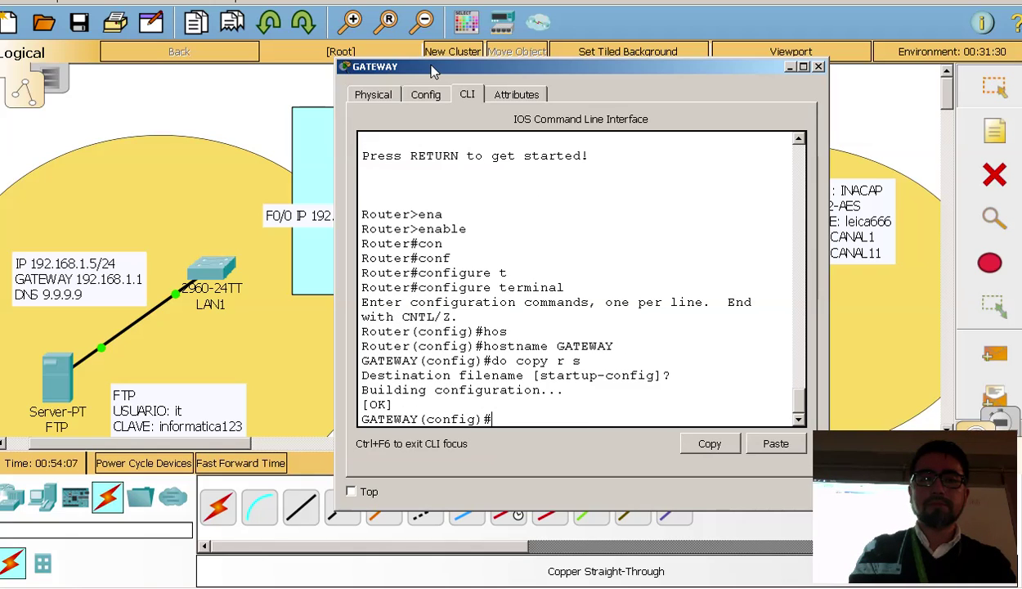